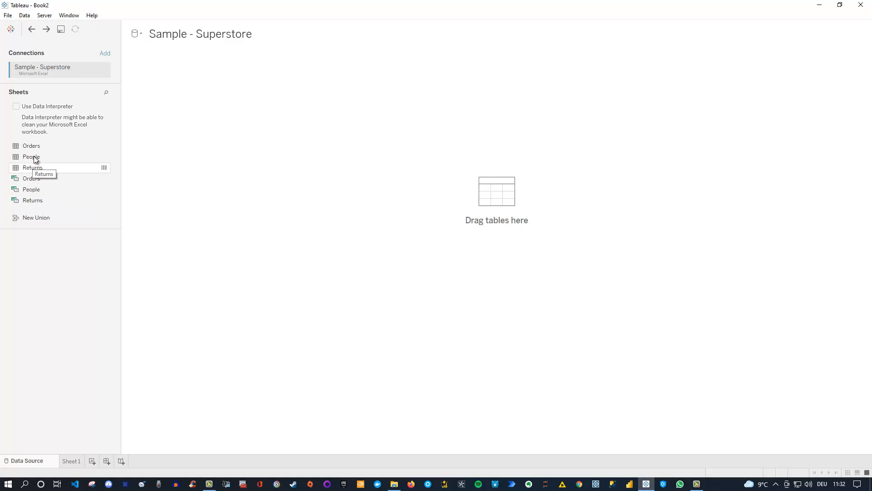
Add the Orders table as the data source and switch to the empty Sheet 1
drag(32, 147, 430, 168)
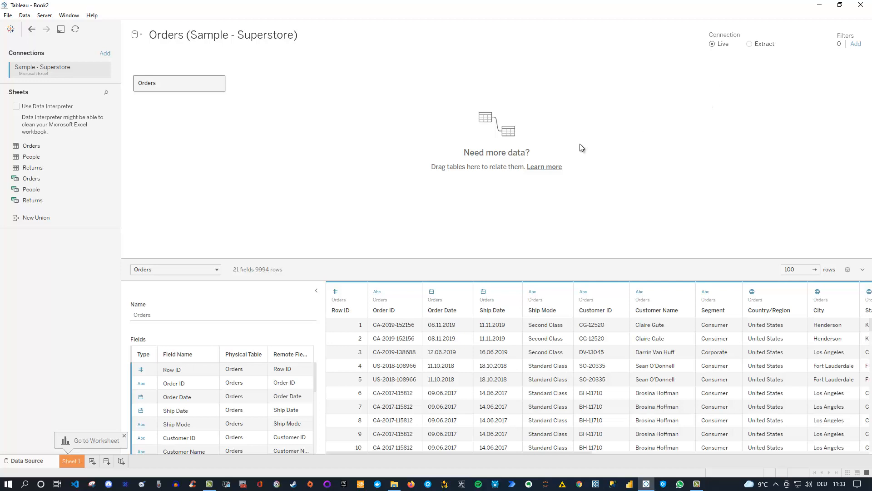
click(73, 460)
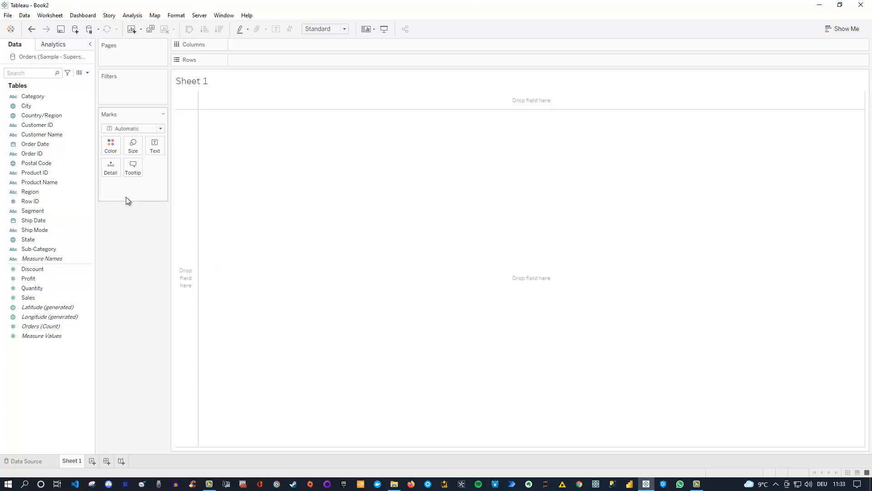
Place Category and then Sub-Category on the Rows shelf
click(45, 97)
drag(45, 95, 252, 64)
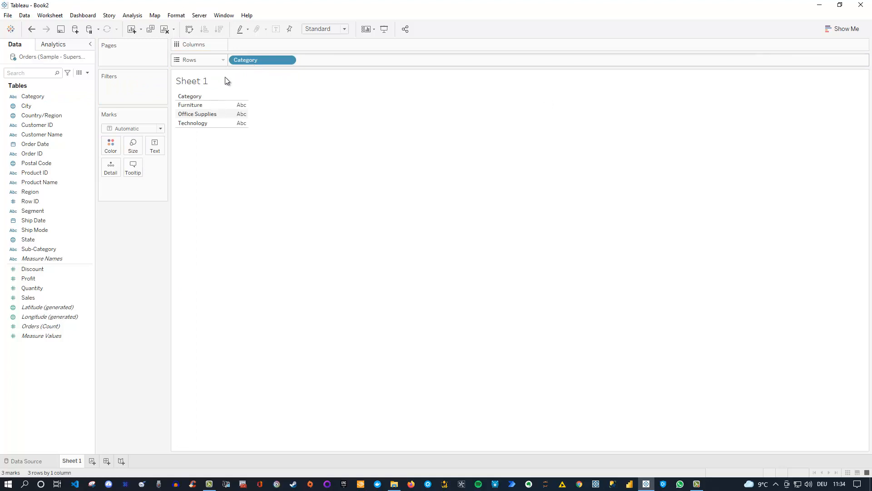
click(63, 221)
click(40, 291)
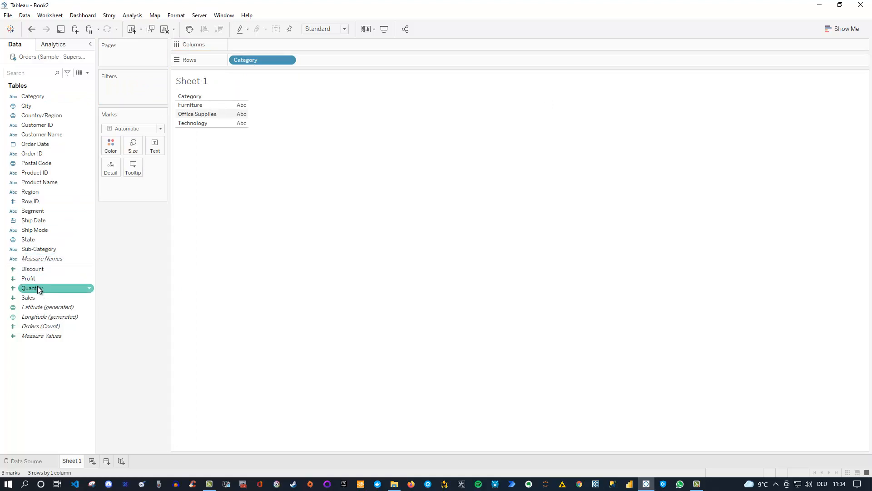
drag(37, 251, 325, 65)
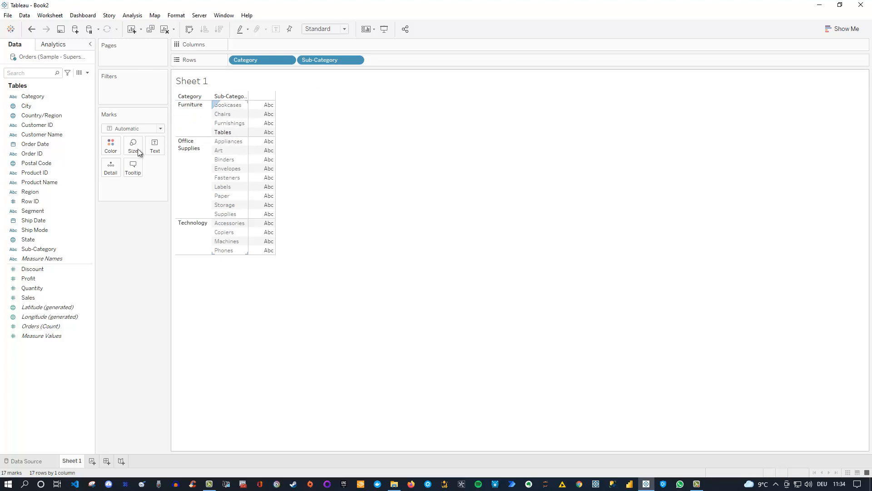
Plot SUM(Sales) as horizontal bars and widen the Sub-Category header
drag(28, 300, 270, 46)
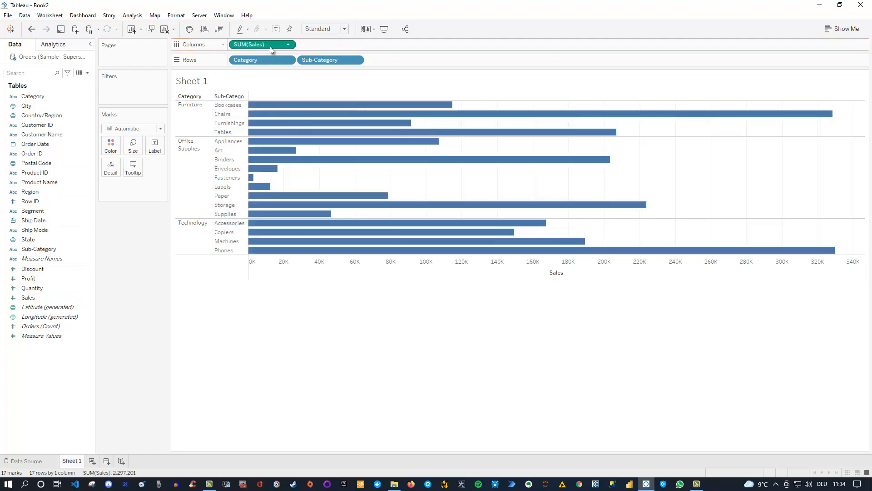
mouse_move(418, 109)
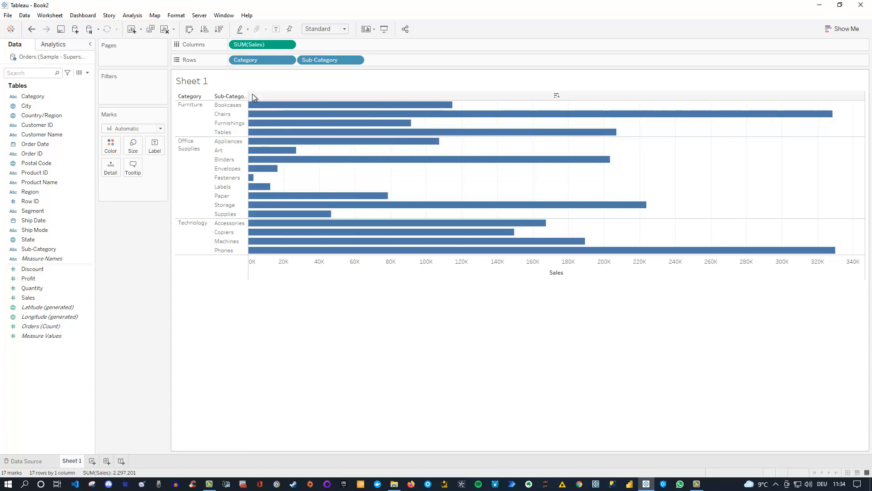
drag(248, 109, 264, 111)
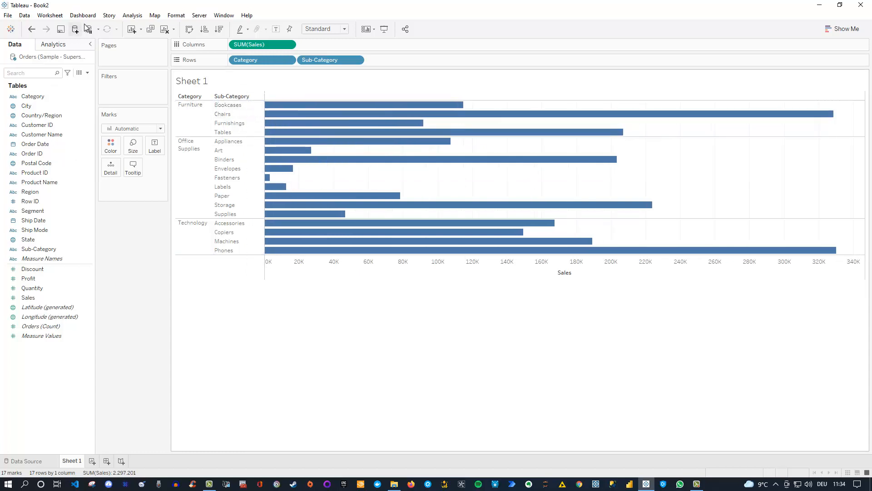
Set the workbook's worksheet font size to 12 and sort sub-categories by Sales, descending
click(179, 16)
click(193, 46)
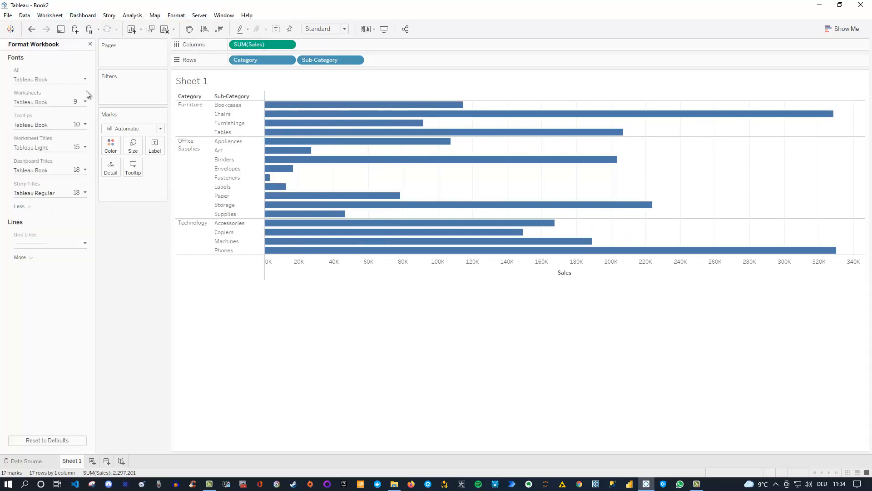
click(85, 102)
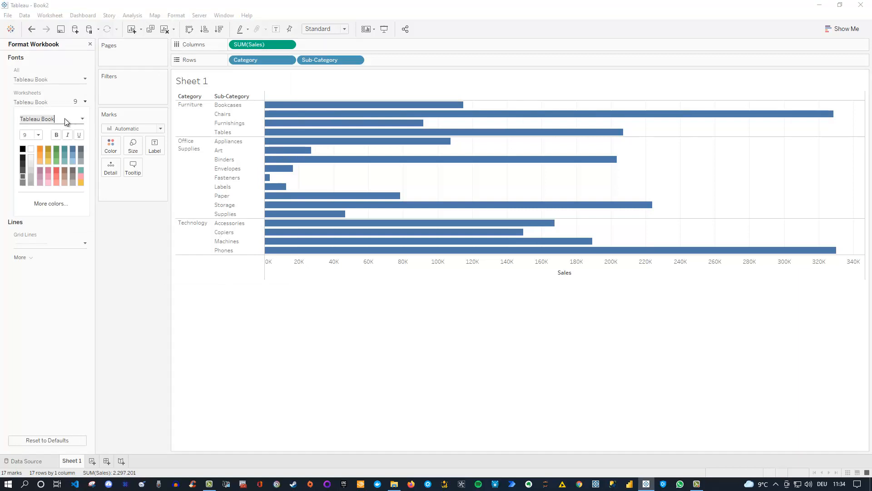
click(39, 135)
click(26, 168)
click(81, 263)
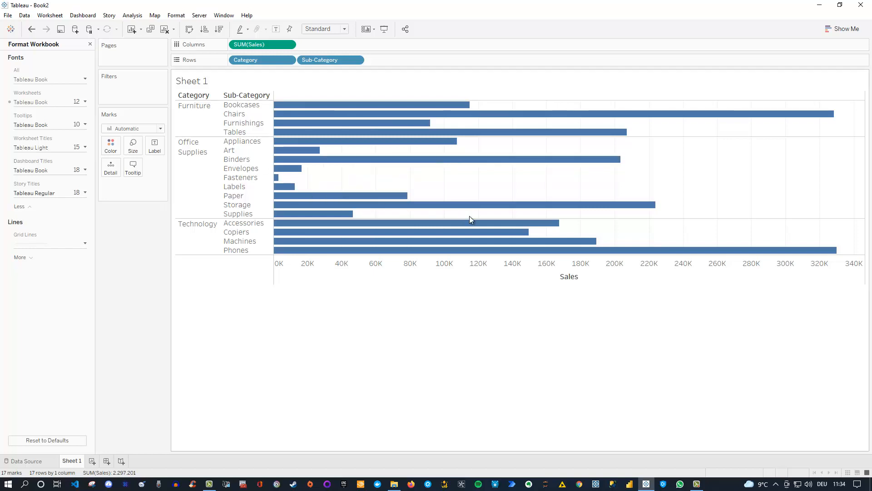
click(584, 277)
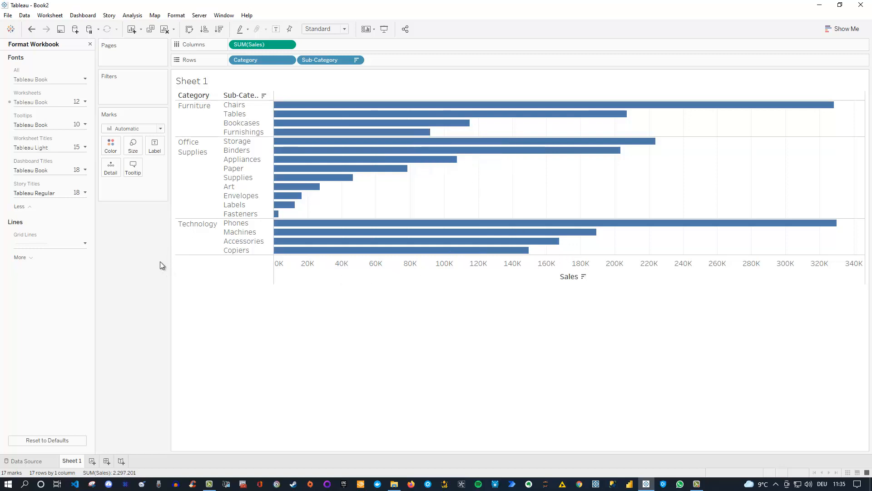
click(89, 44)
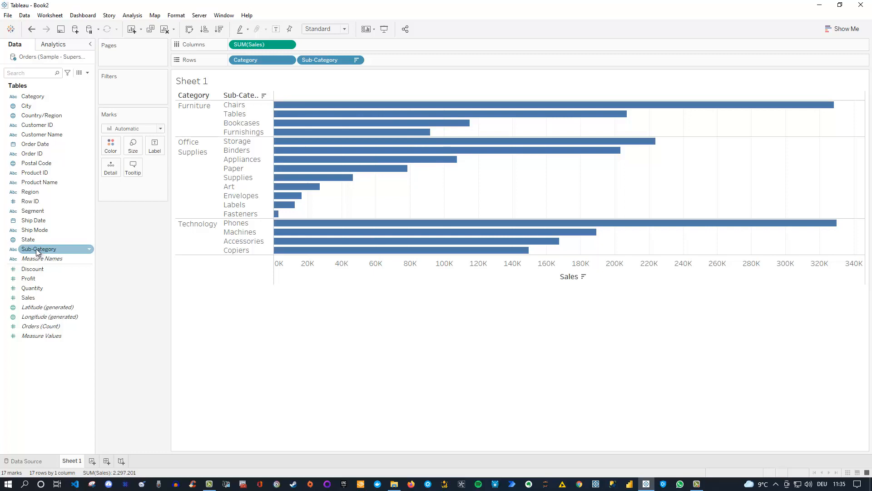
Combine Sub-Category with Category into a Category, Sub-Category hierarchy
drag(38, 251, 33, 97)
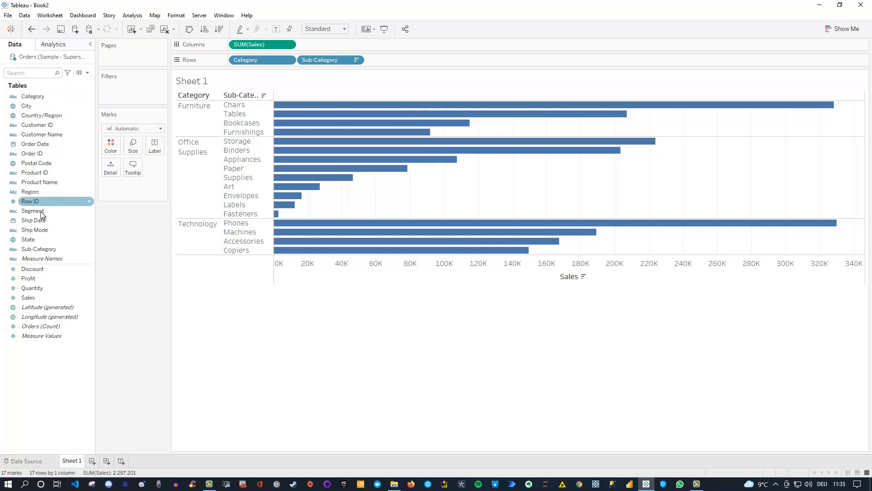
drag(39, 251, 45, 97)
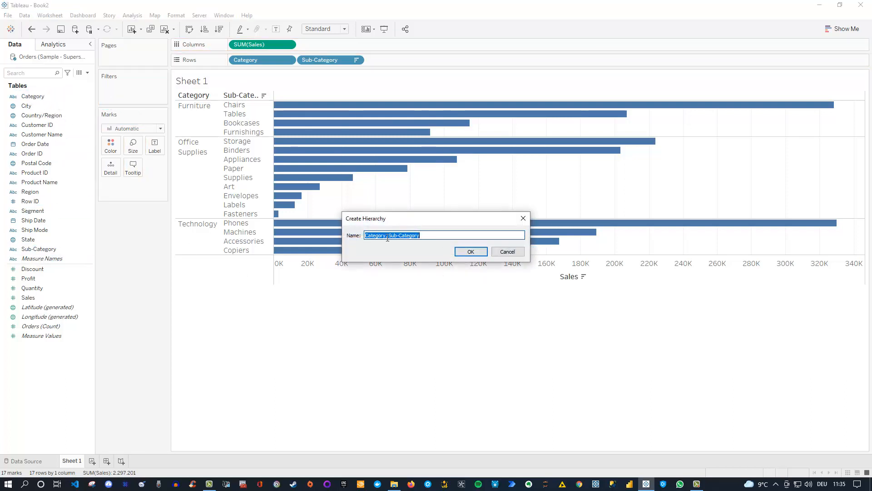
click(468, 252)
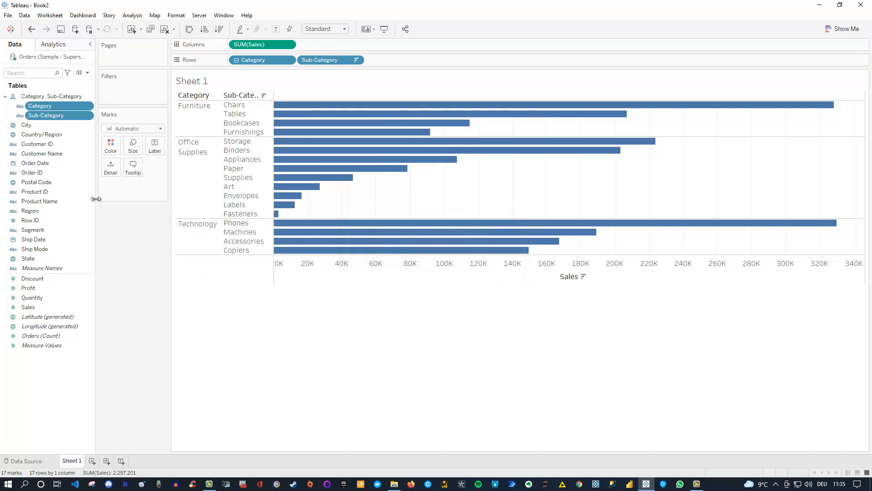
Collapse the chart to the three categories, then expand it back into sub-categories
drag(203, 94, 236, 59)
click(236, 60)
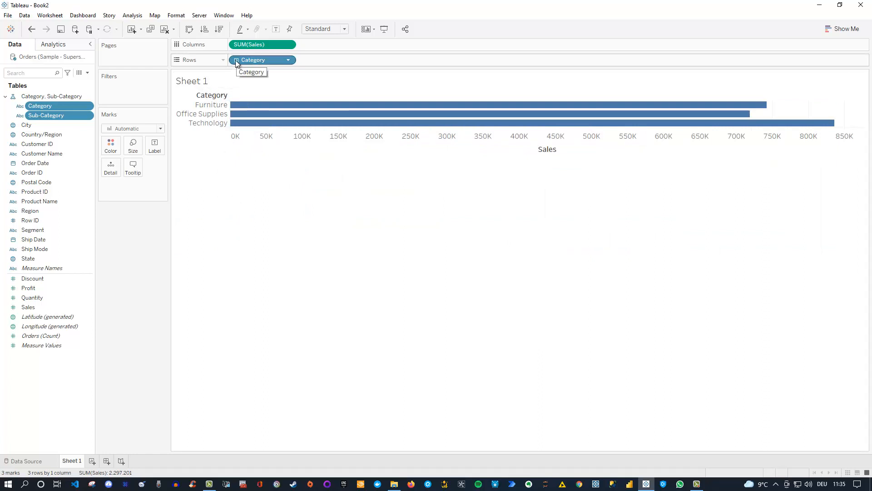
click(211, 98)
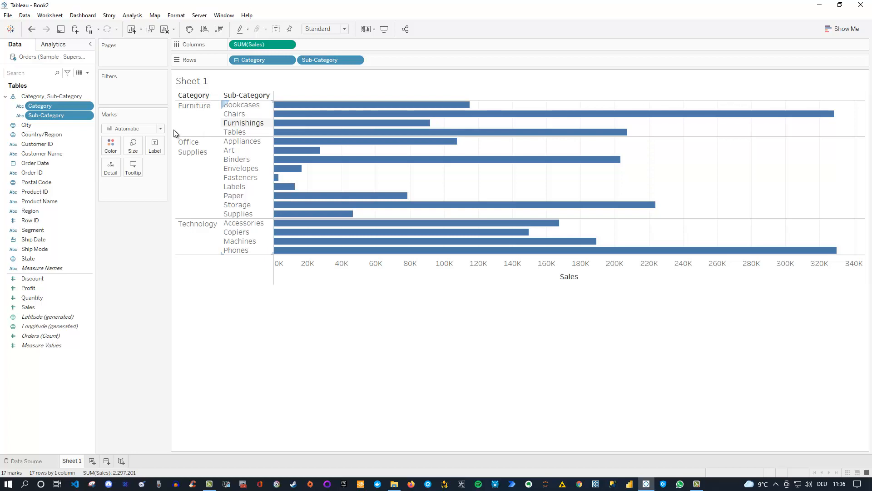
Create Category Set from the Category field with only Technology included
click(78, 116)
click(72, 107)
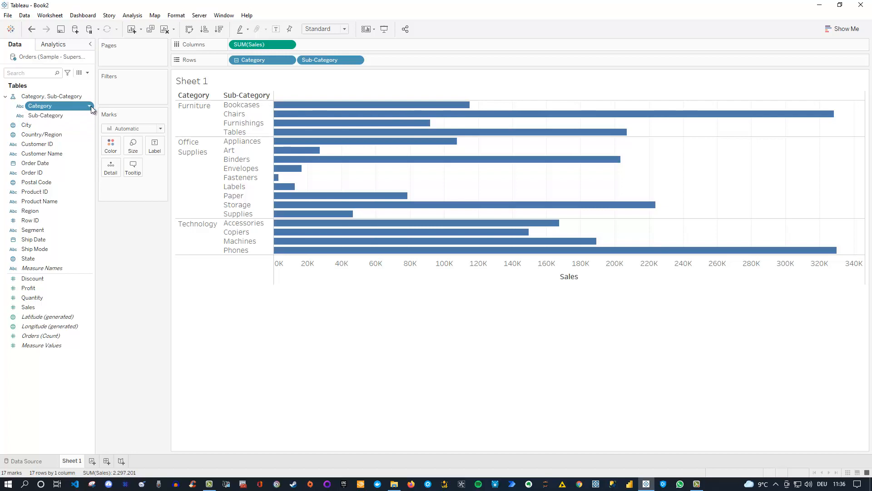
click(91, 105)
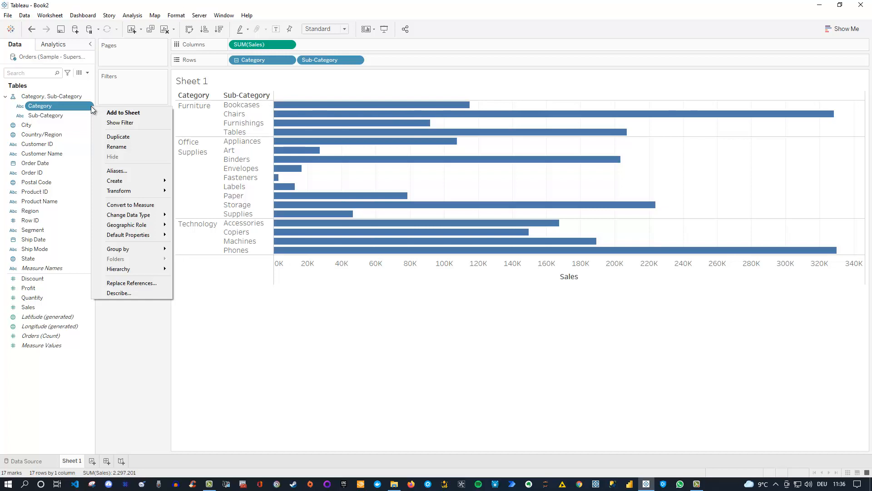
mouse_move(144, 182)
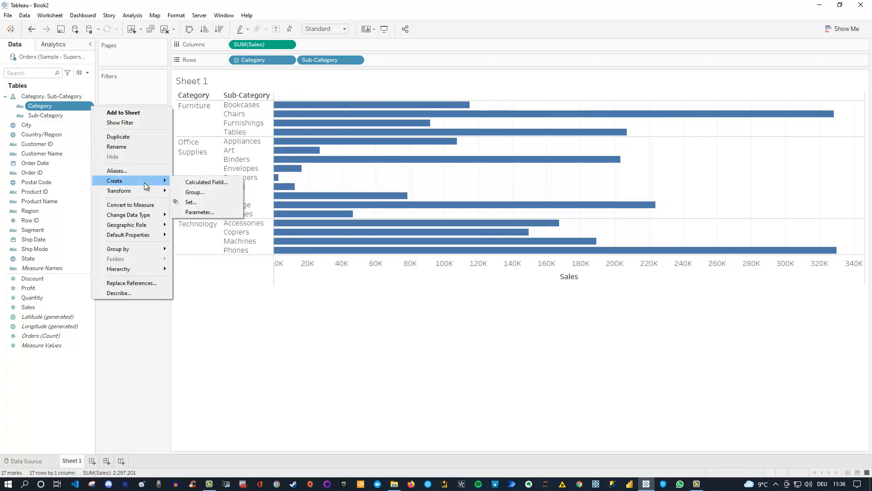
click(196, 202)
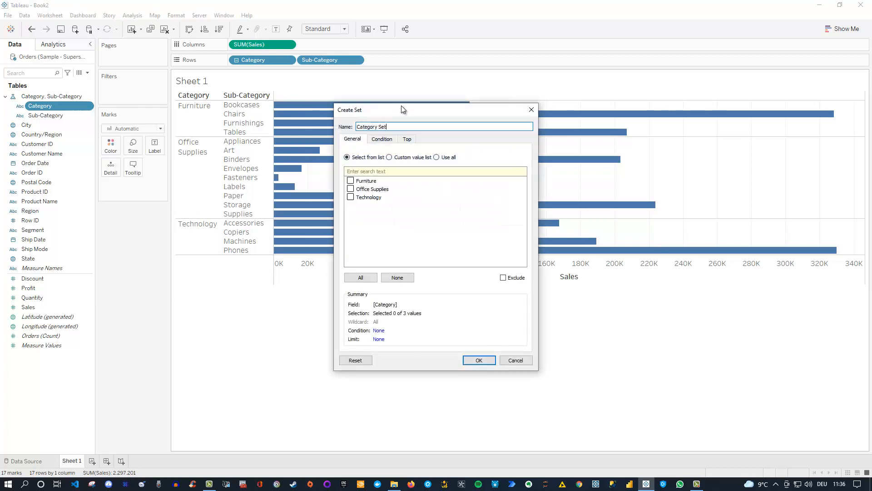
drag(402, 117, 448, 141)
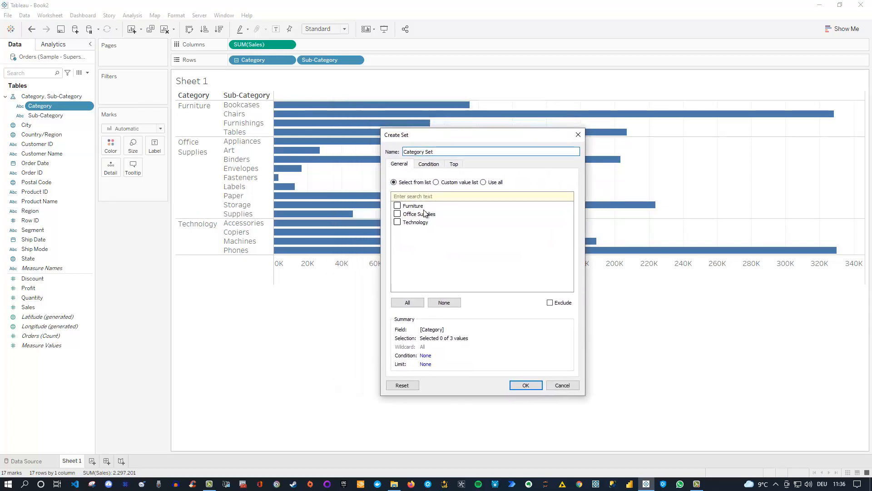
click(398, 223)
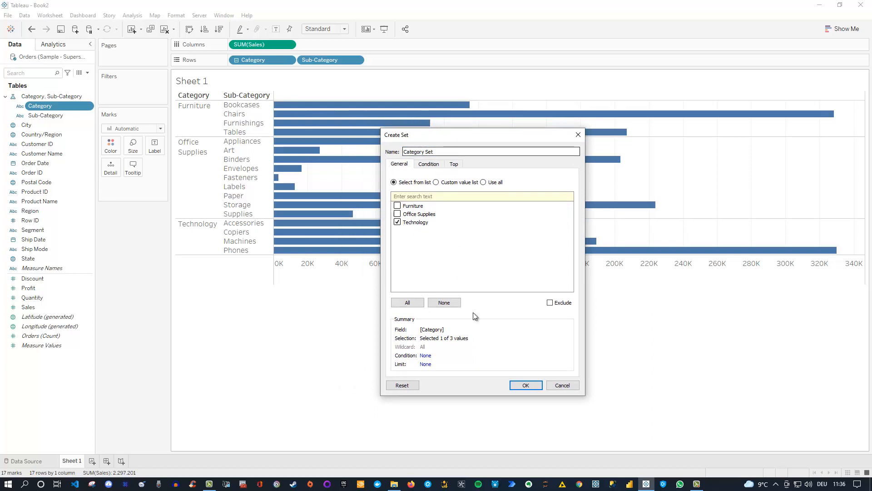
click(522, 385)
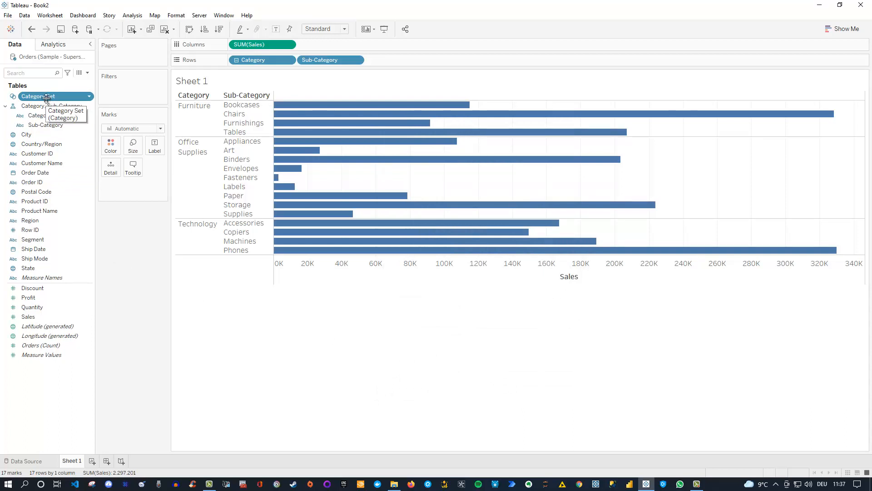
Start a new calculated field named Drilldown
click(87, 72)
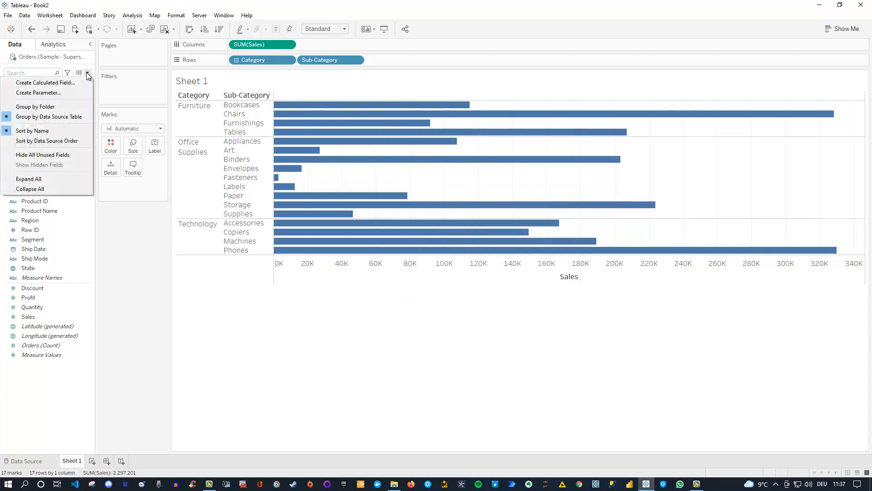
click(71, 83)
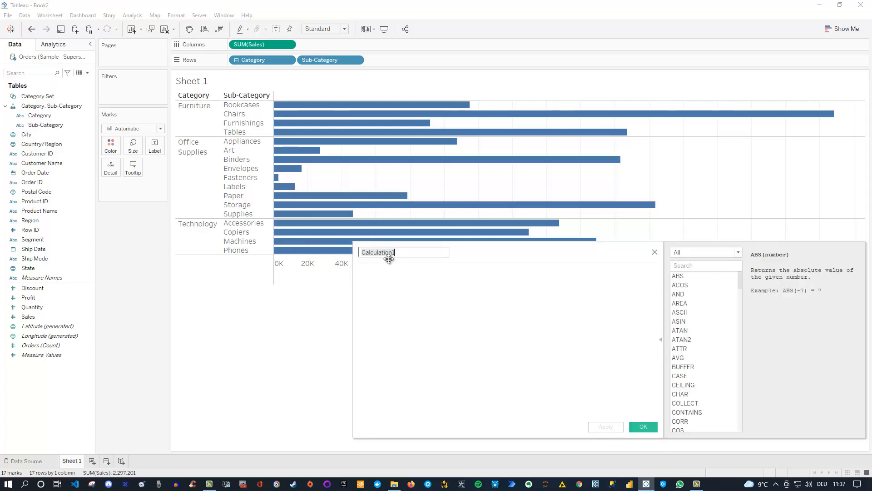
text(Drilld)
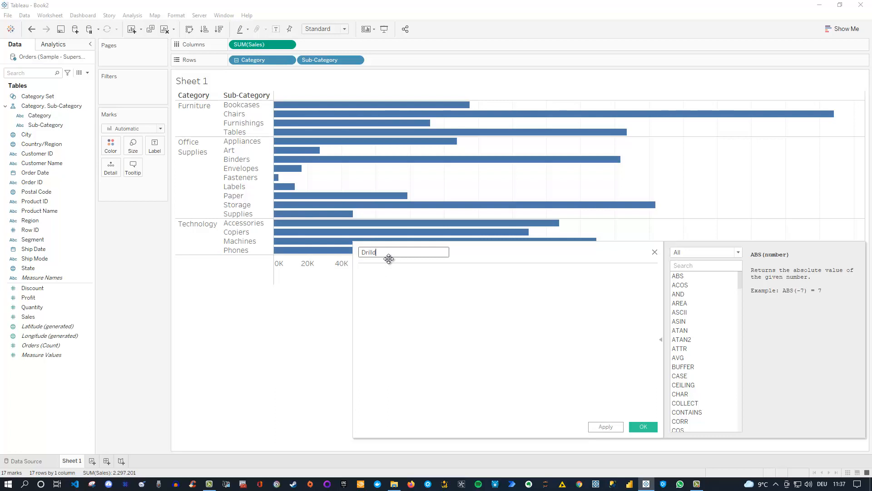
text(own)
key(Tab)
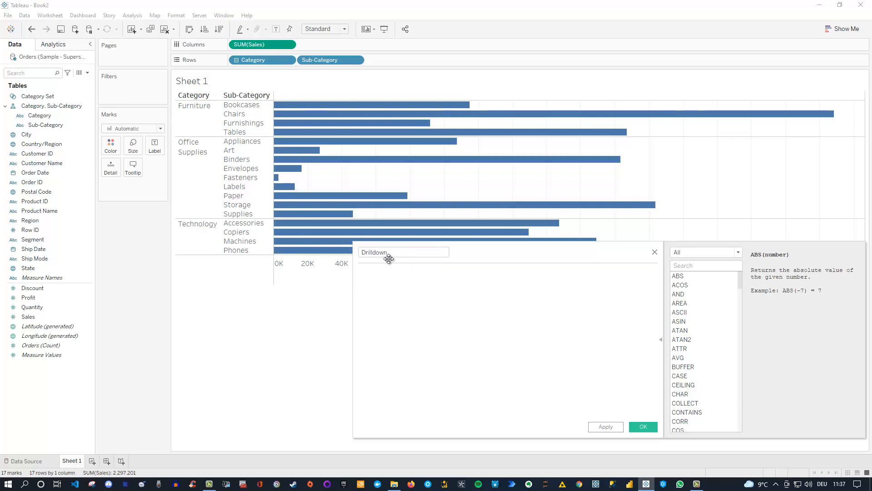
Write the formula's condition: IF [Category Set] then [Sub-Category]
text(IF)
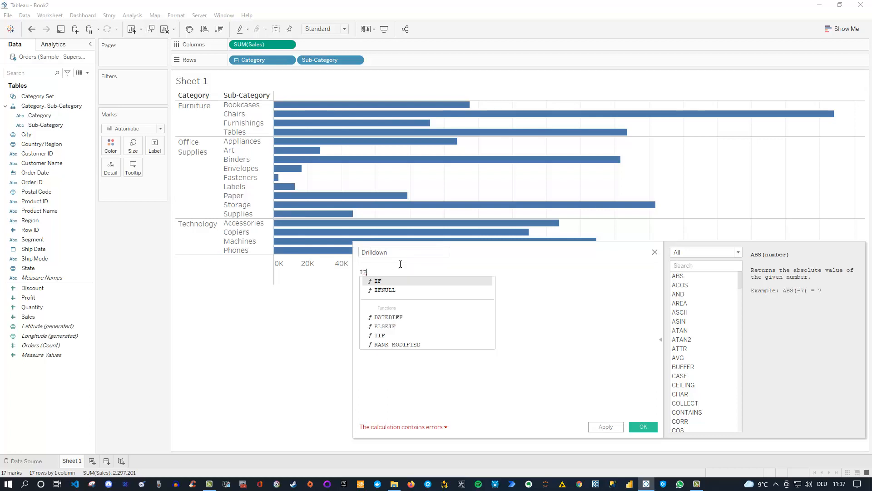
click(555, 311)
scroll(454, 325, up, 10)
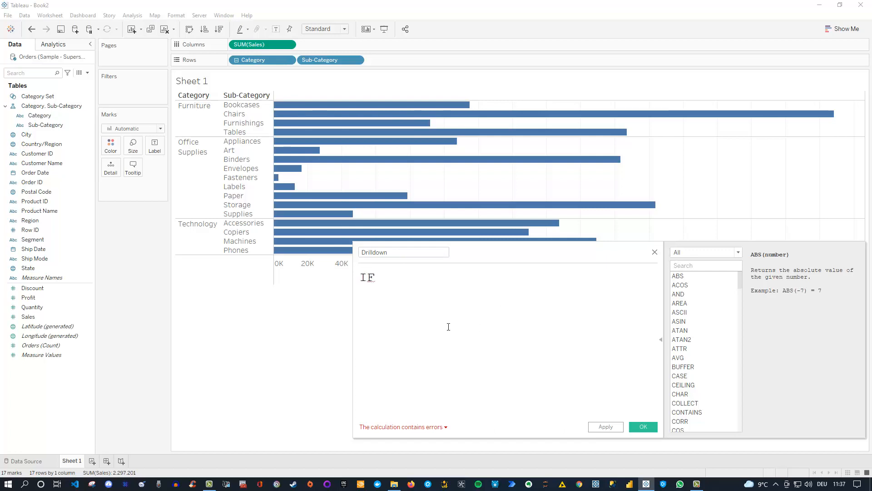
text(cate)
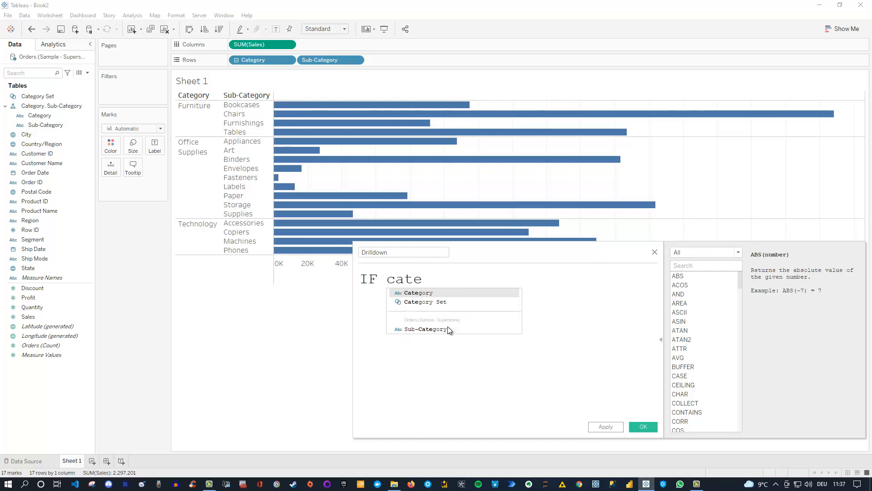
key(Down)
key(Return)
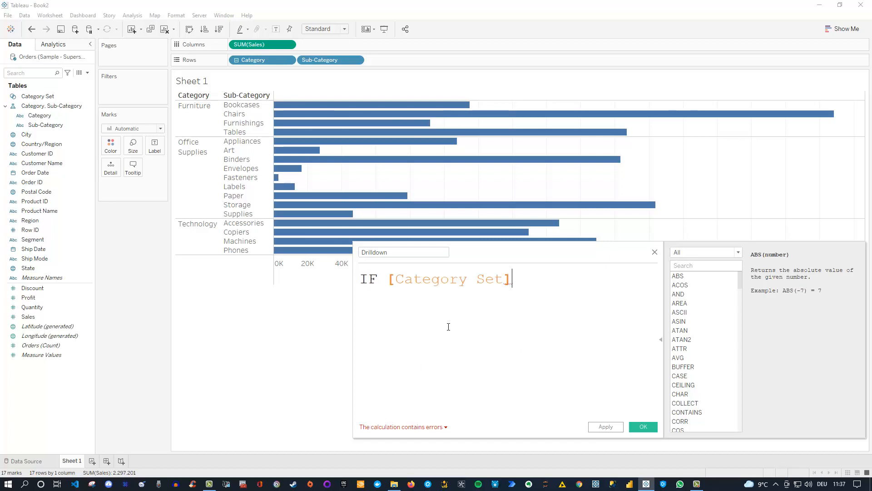
text(then)
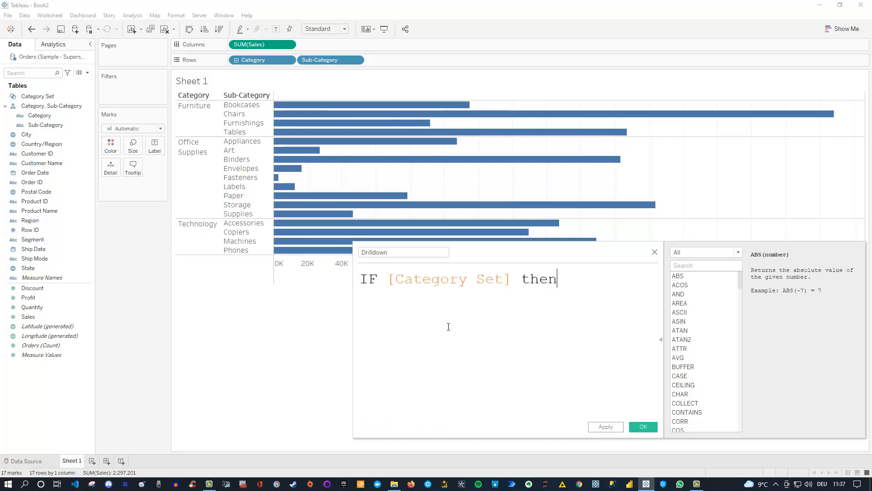
text( Sub)
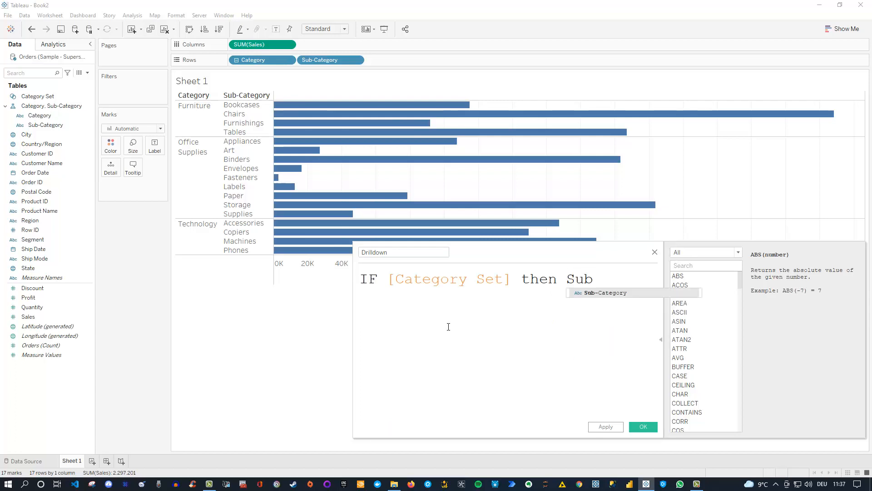
key(Return)
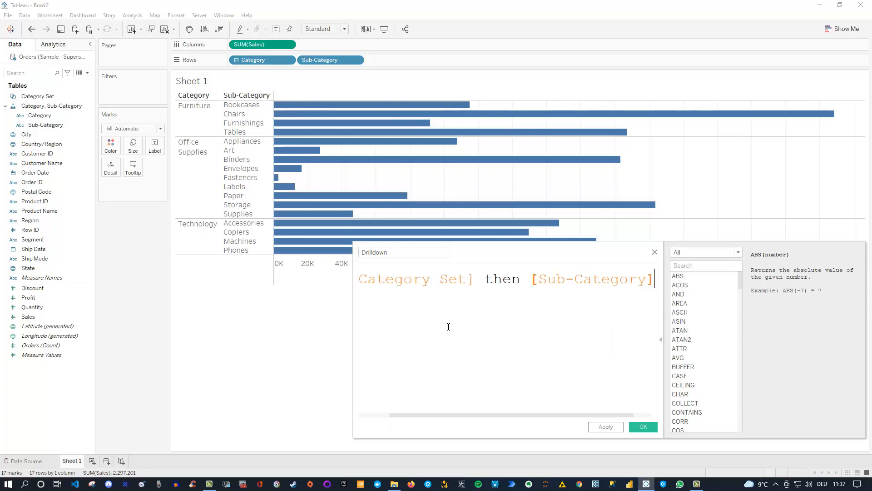
Finish the formula with ELSE [Category] END and save the calculation
key(Return)
text(ELSE)
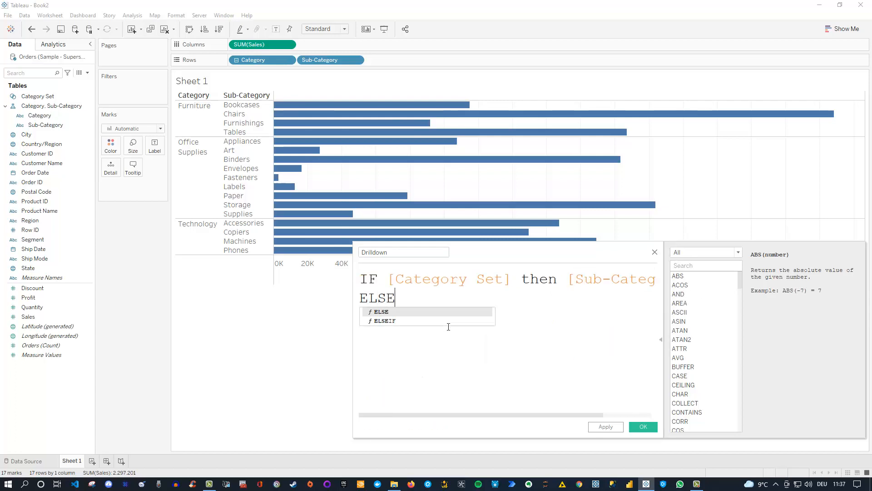
click(448, 326)
text(Cate)
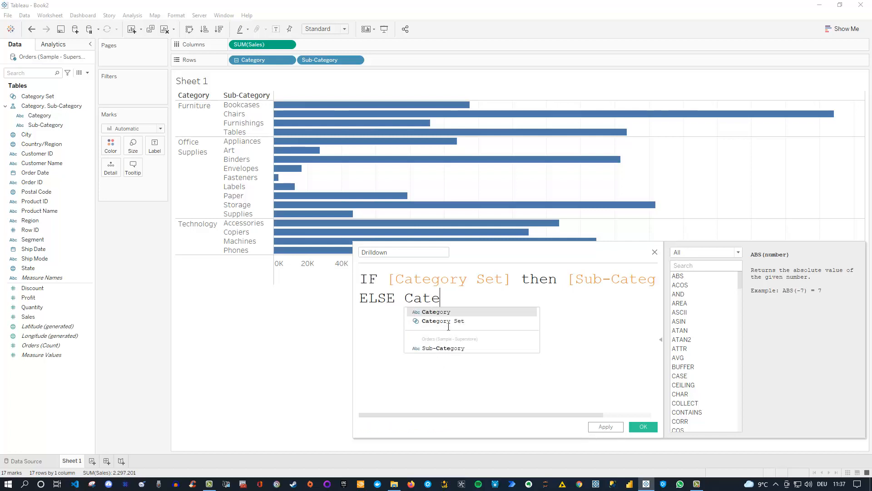
key(Return)
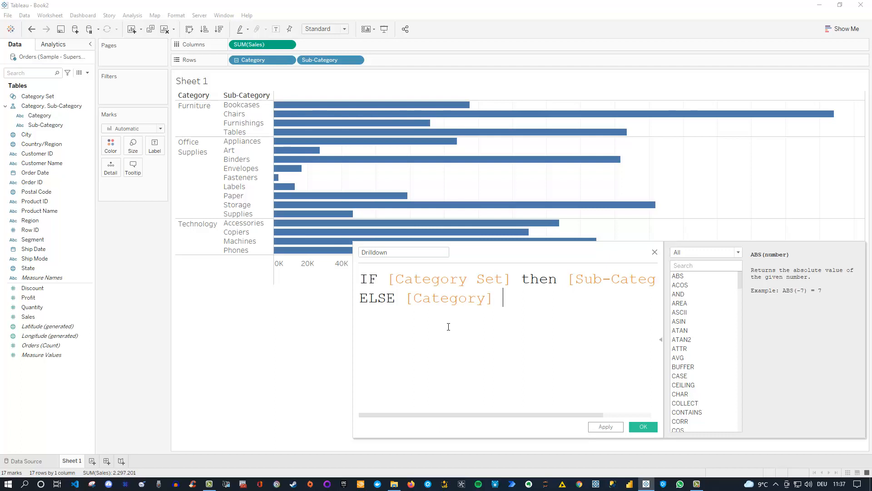
text(END)
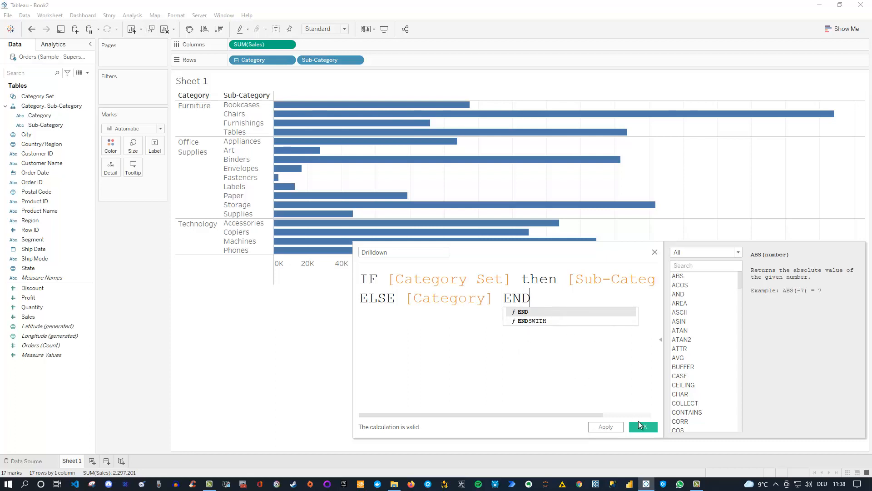
click(575, 298)
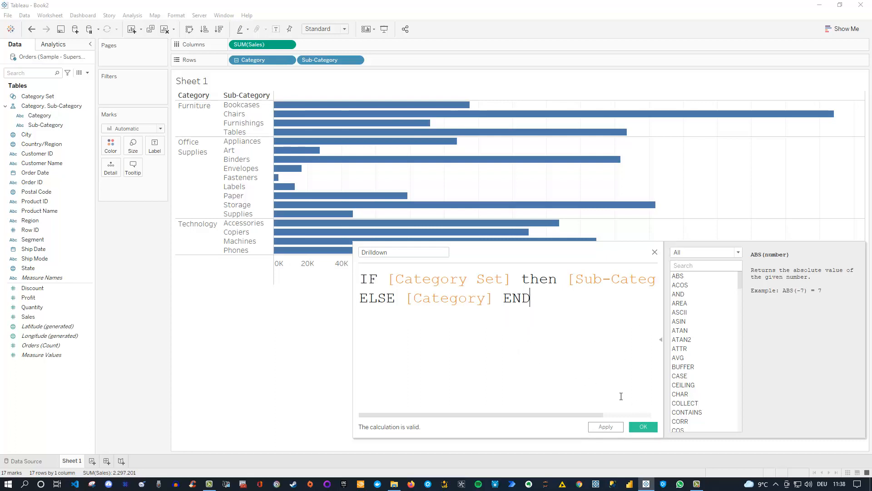
click(642, 426)
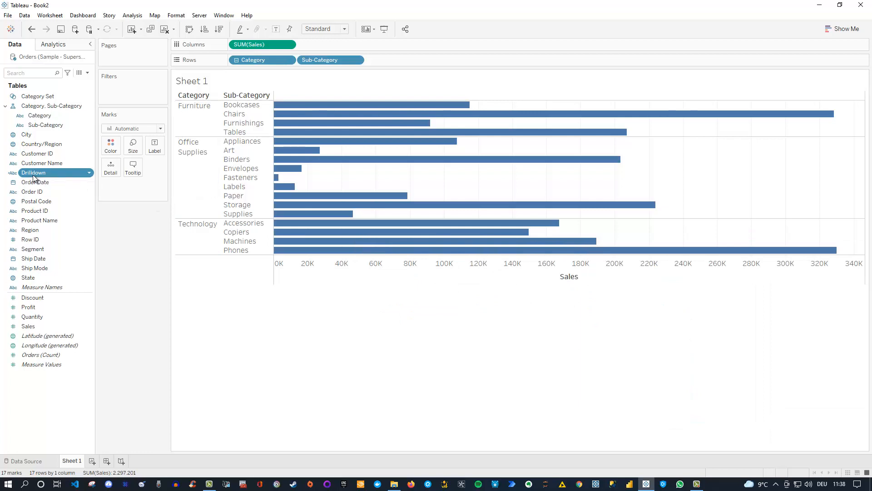
Collapse to three category bars and add Drilldown to Rows beside Category
drag(33, 176, 140, 222)
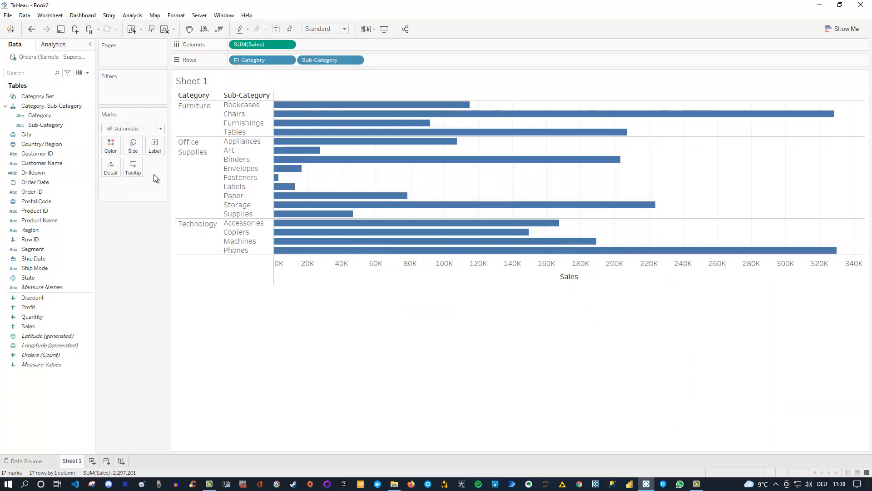
click(236, 60)
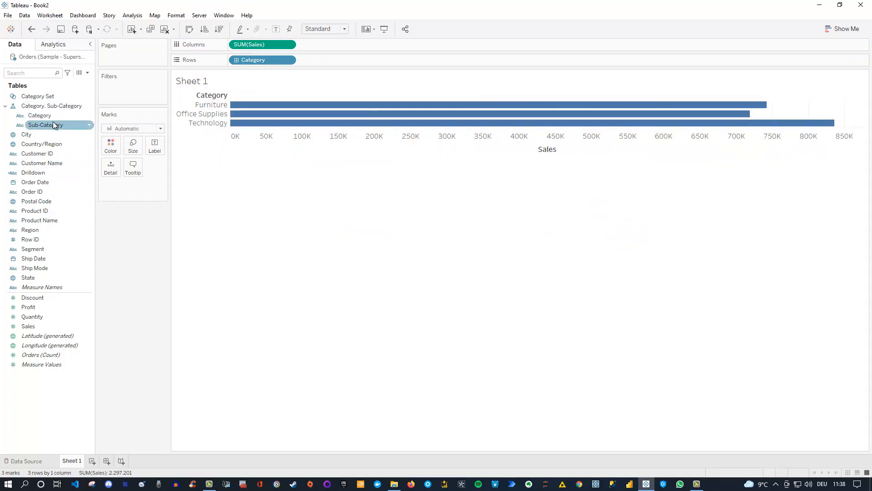
drag(34, 173, 302, 58)
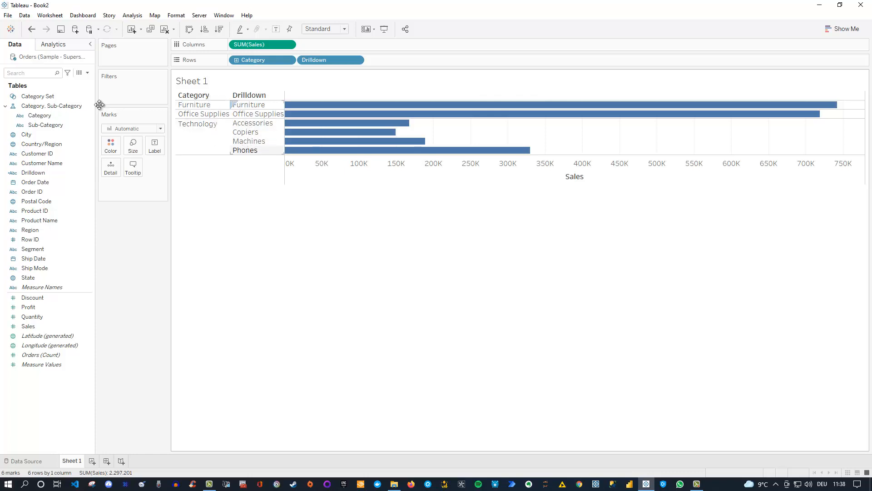
click(56, 114)
Edit Category Set to replace Technology with Furniture, then apply and confirm
click(50, 98)
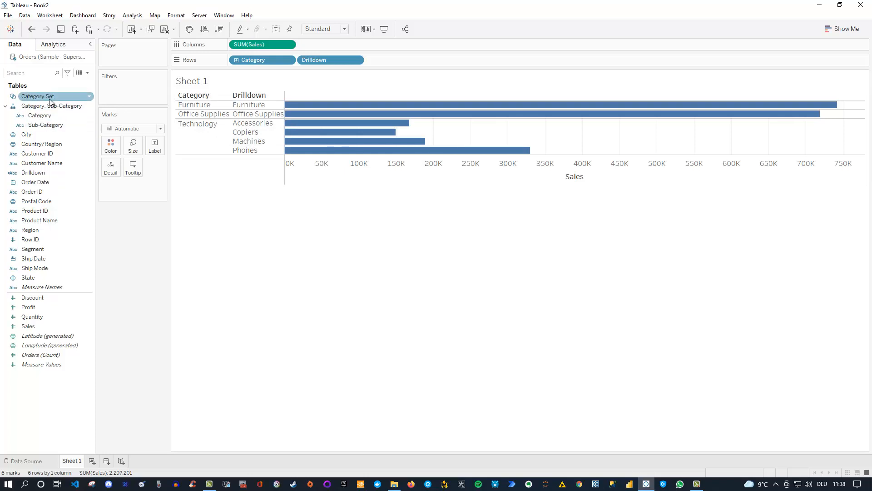
click(88, 98)
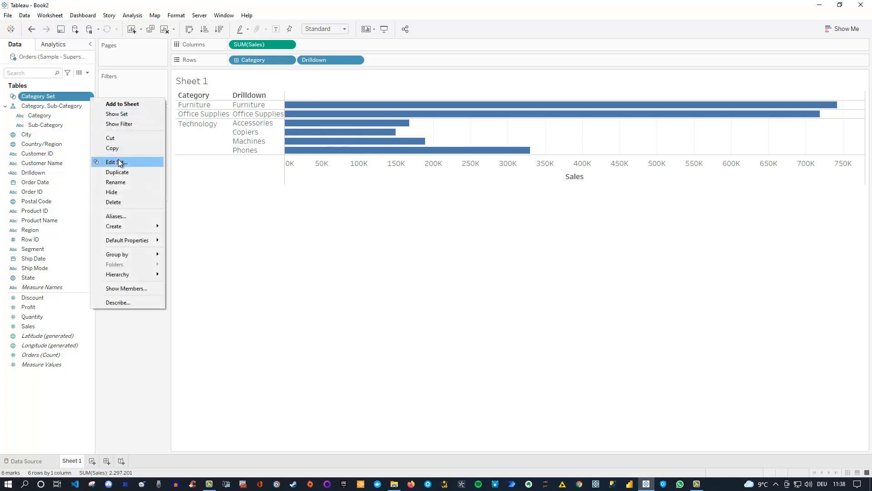
click(118, 162)
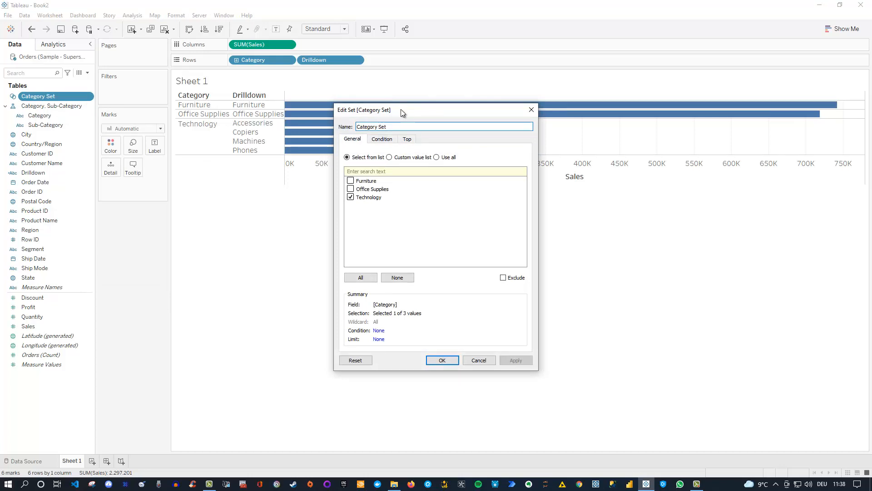
drag(401, 109, 489, 187)
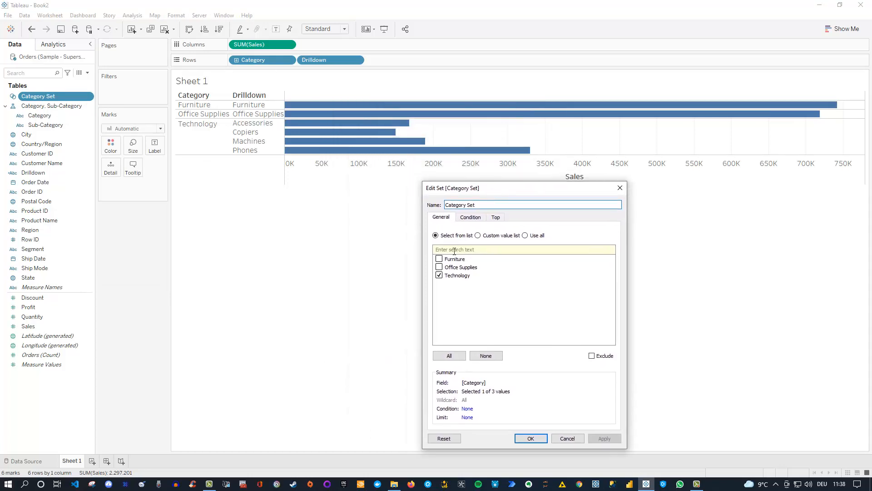
click(439, 275)
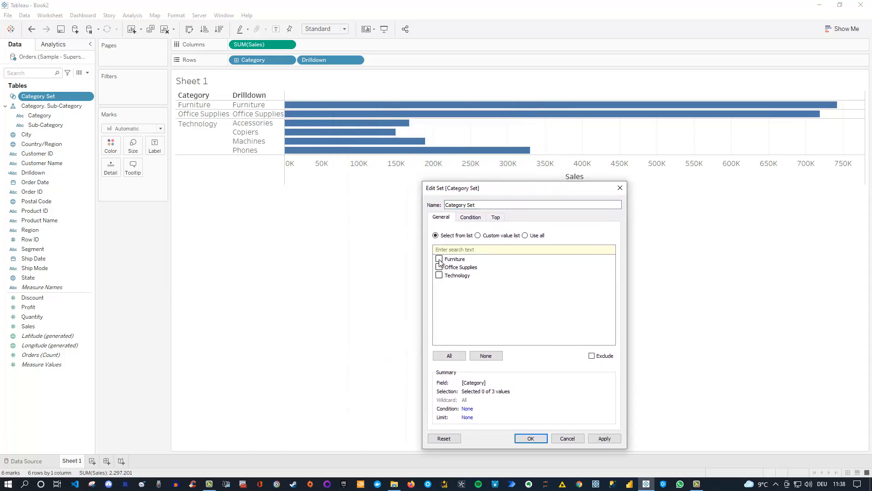
click(439, 259)
click(606, 440)
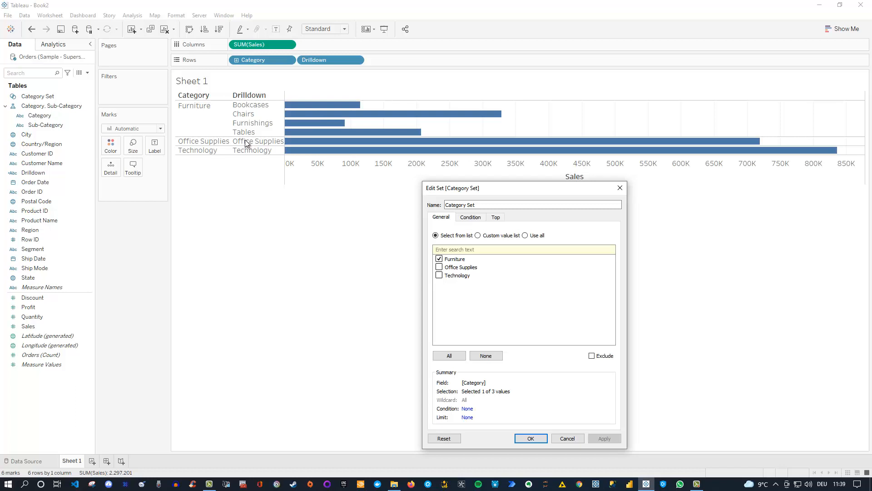
click(531, 438)
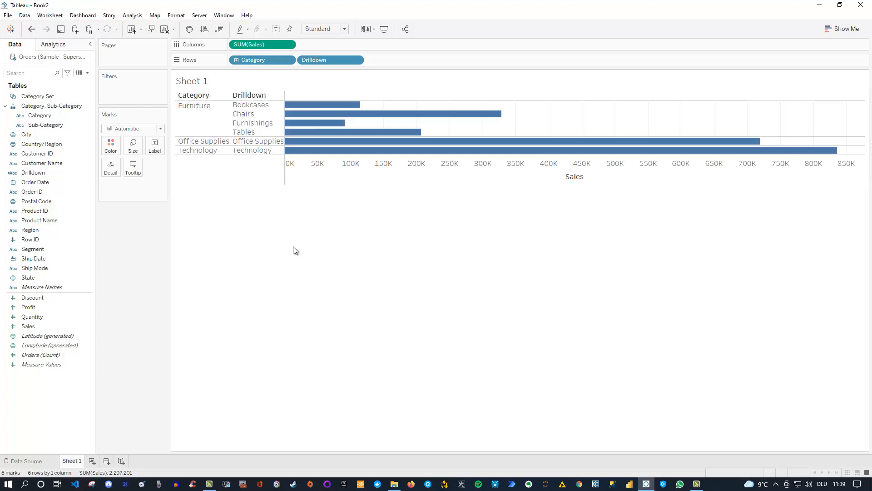
Open the Actions dialog filtered to this sheet's actions
click(44, 19)
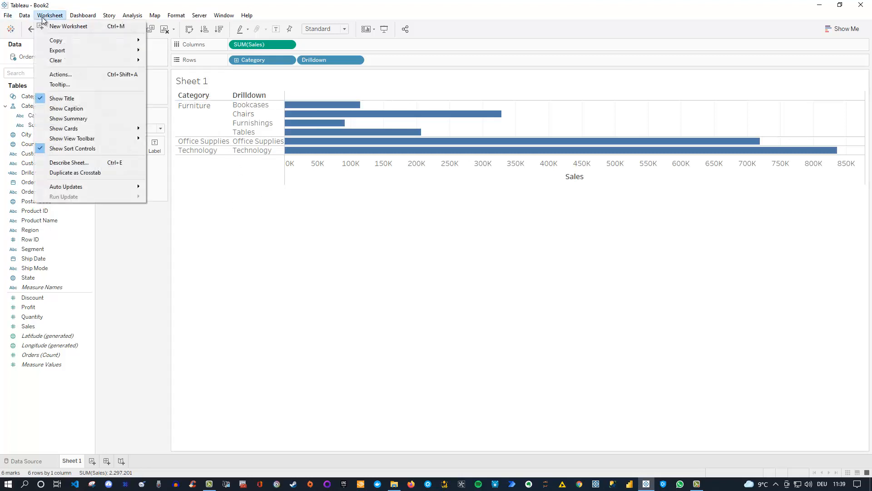
click(76, 75)
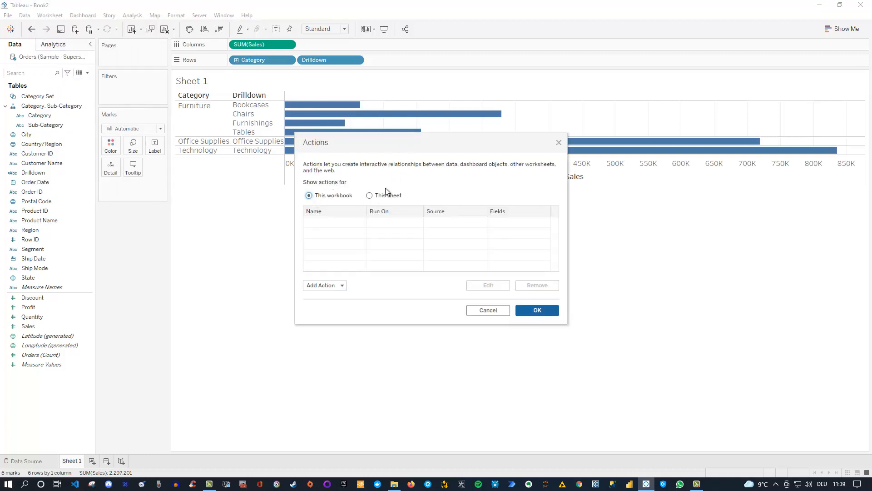
click(369, 196)
Add a Change Set Values action on Category Set that removes all values when cleared
click(343, 286)
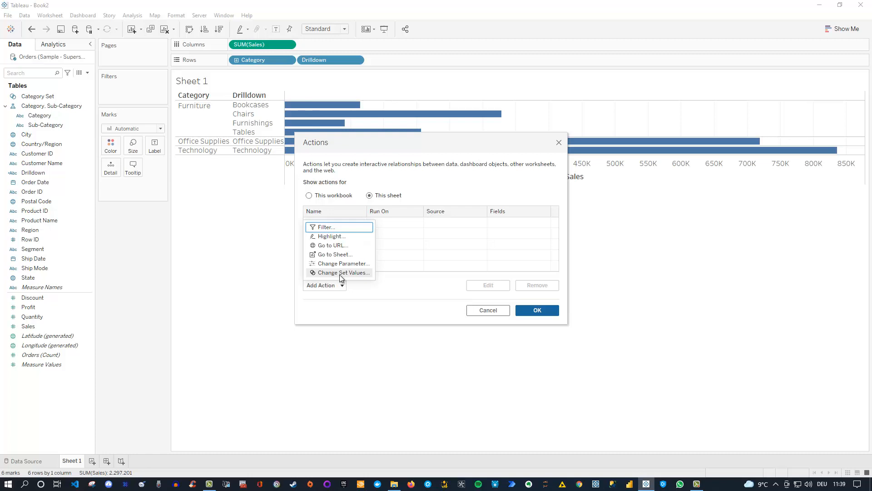
click(340, 274)
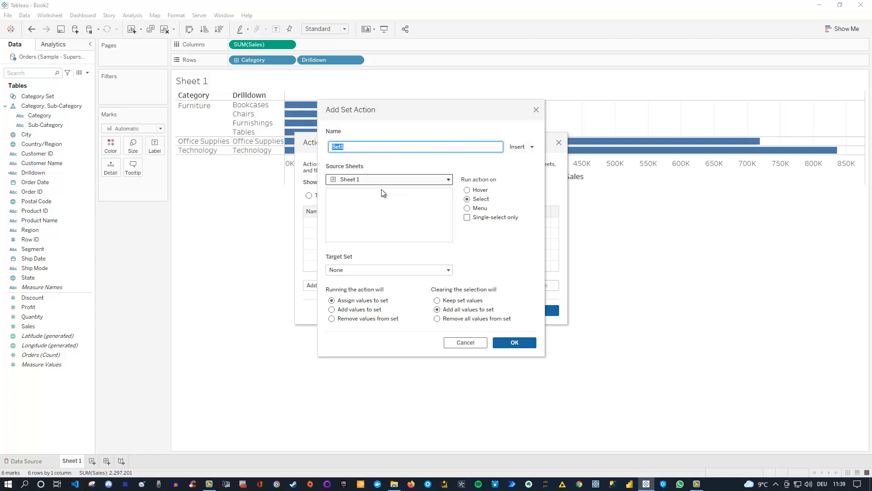
click(341, 270)
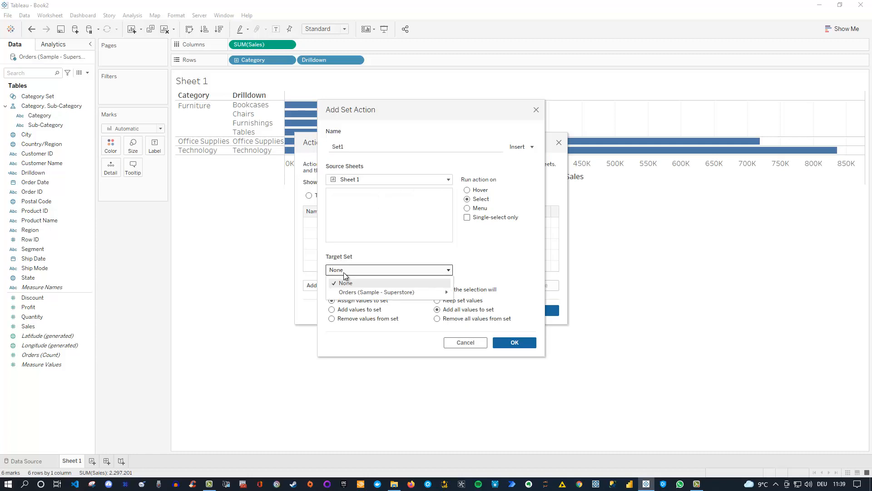
mouse_move(407, 296)
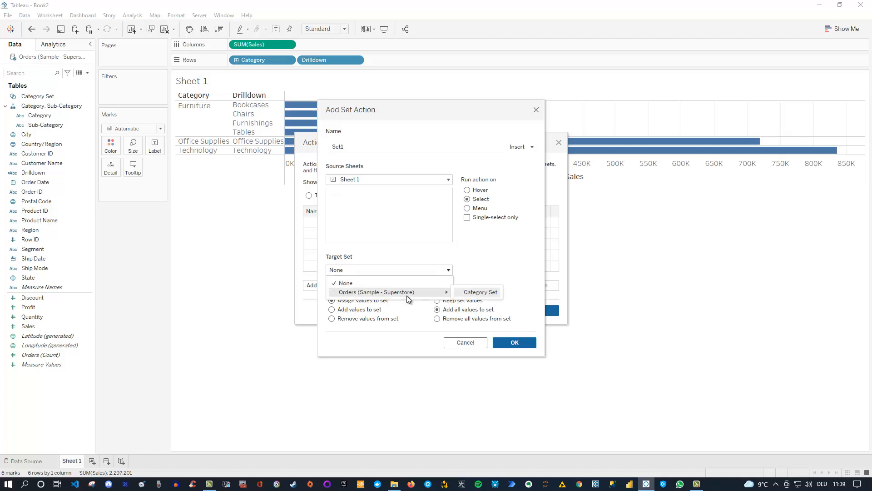
click(469, 293)
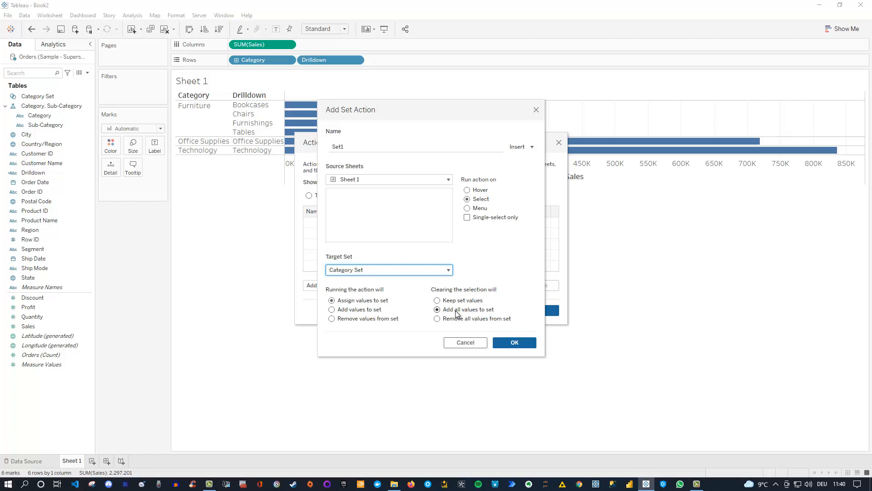
click(438, 317)
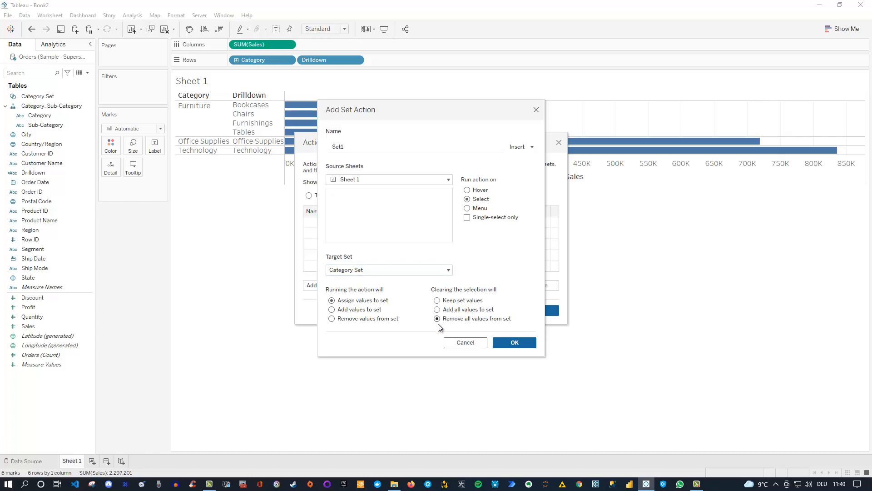
click(507, 343)
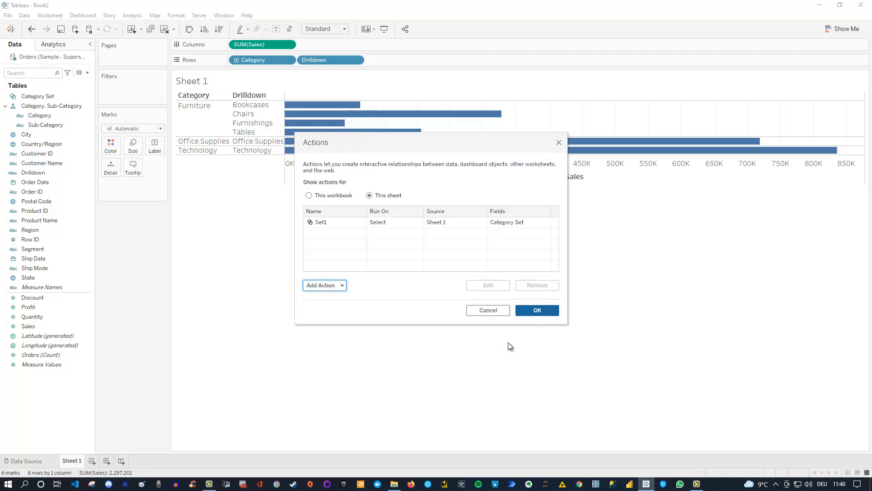
click(538, 310)
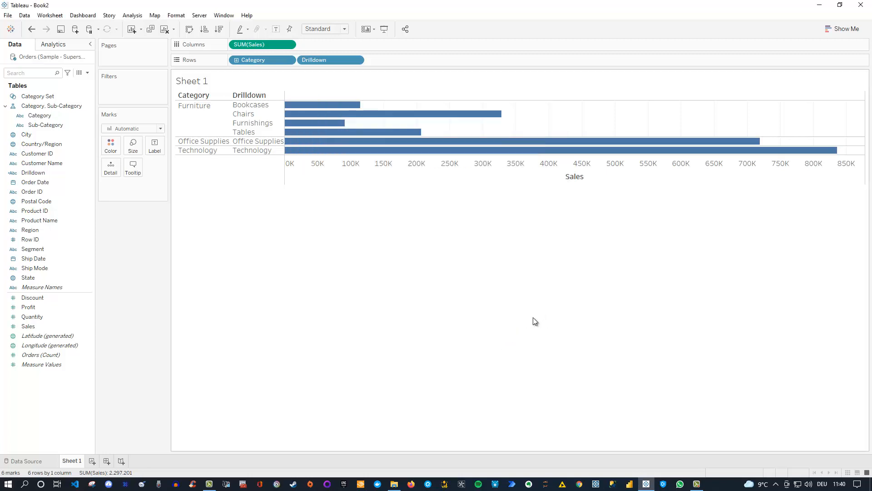
click(244, 151)
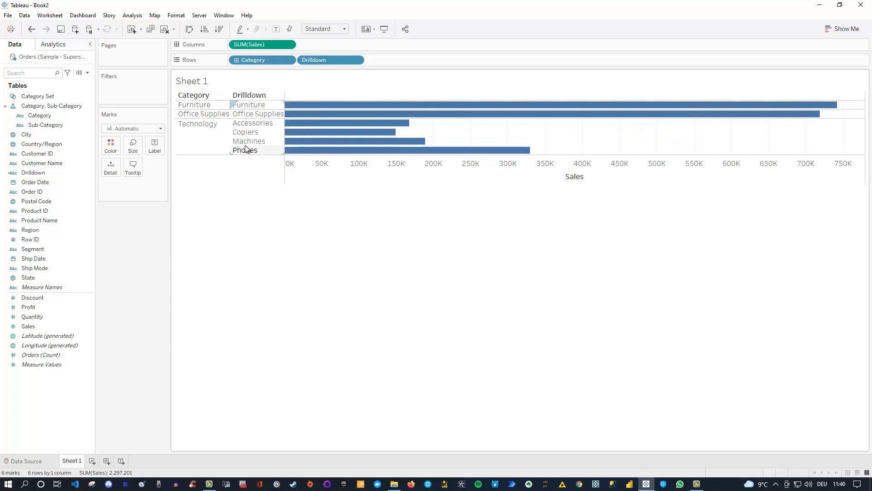
click(251, 116)
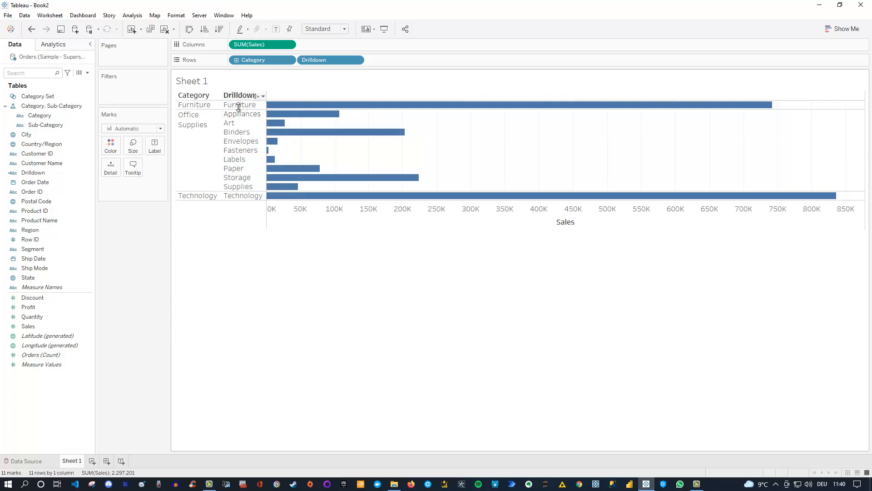
click(238, 105)
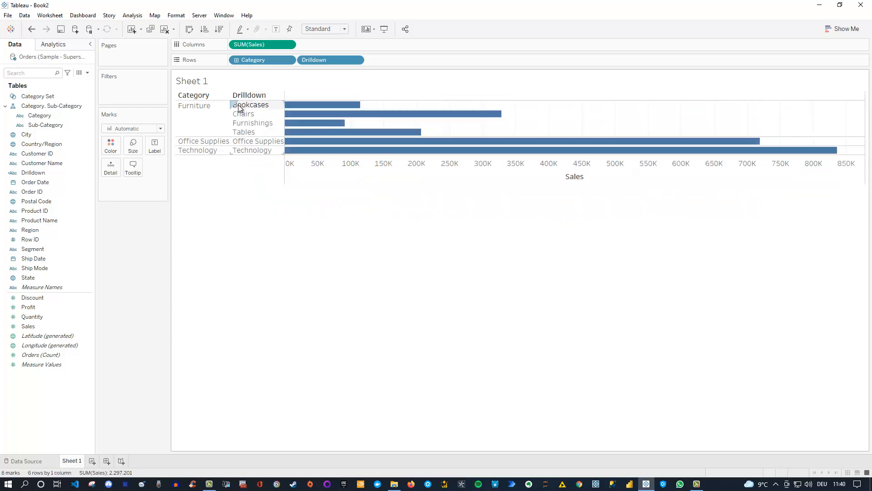
click(241, 150)
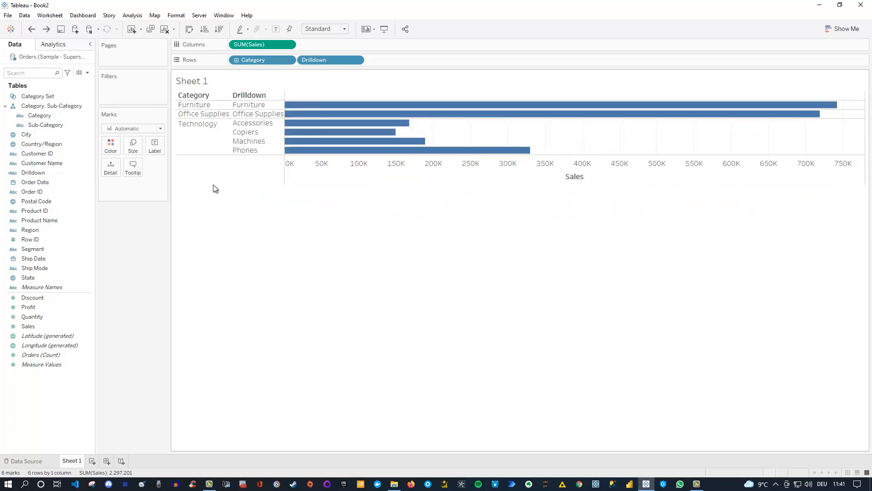
click(258, 116)
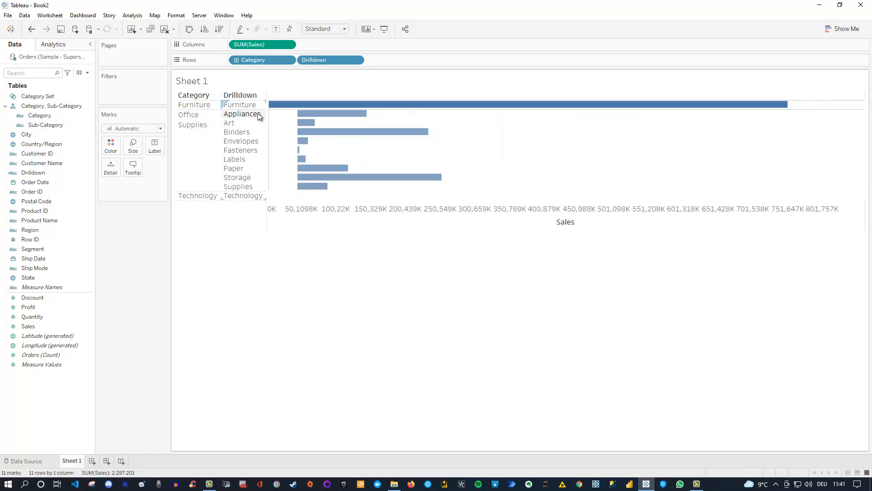
click(244, 105)
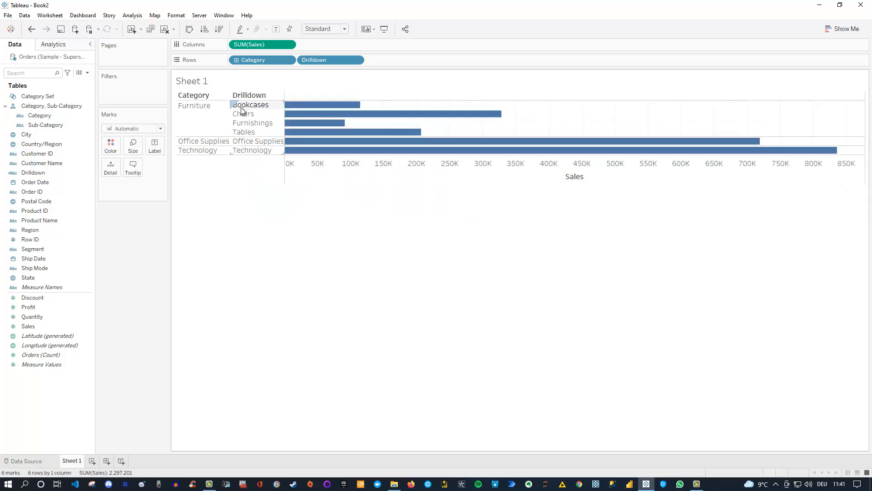